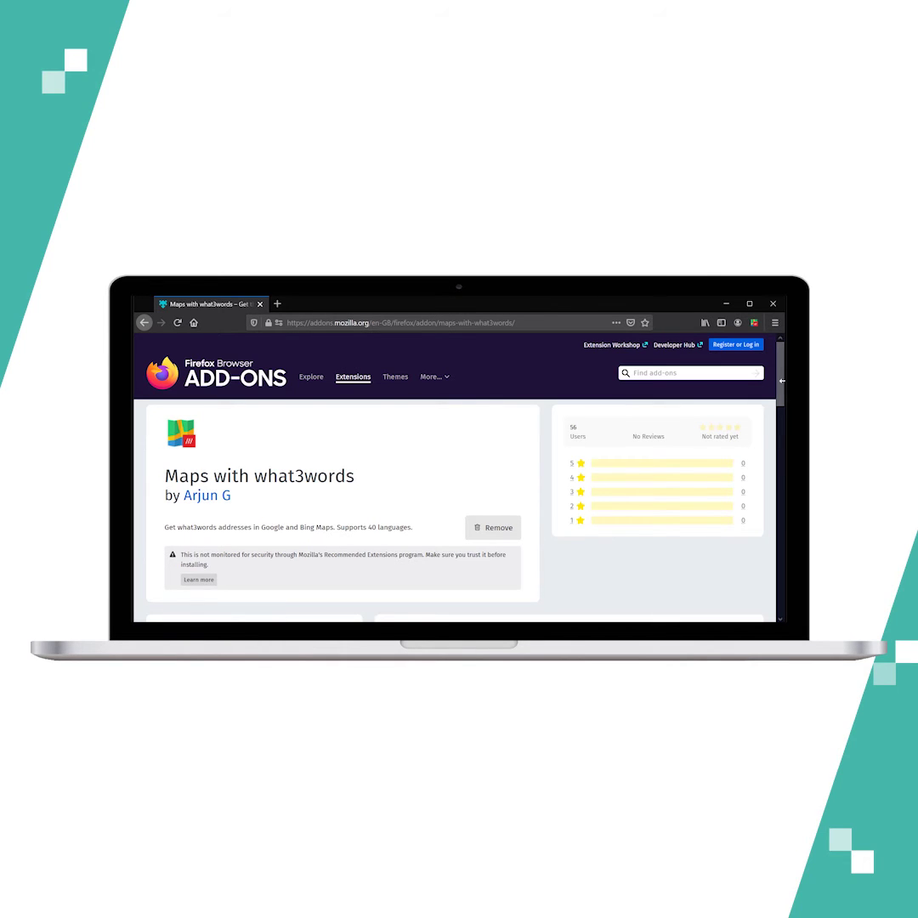
drag(778, 389, 755, 514)
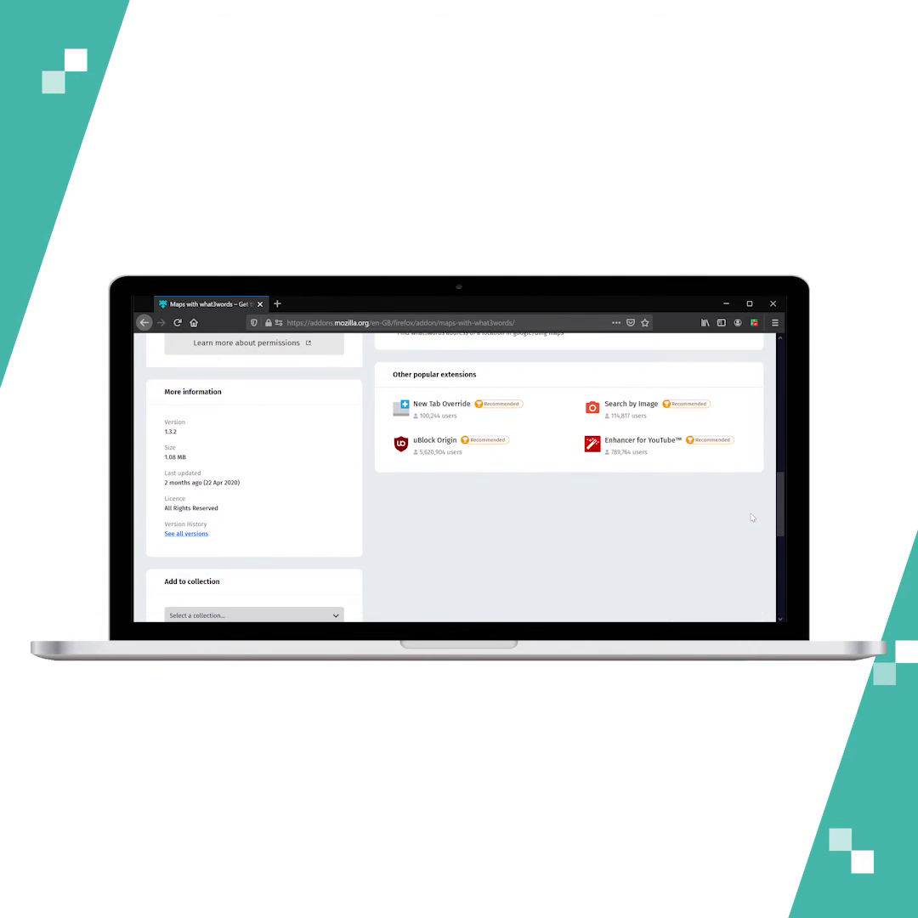
drag(752, 517, 756, 384)
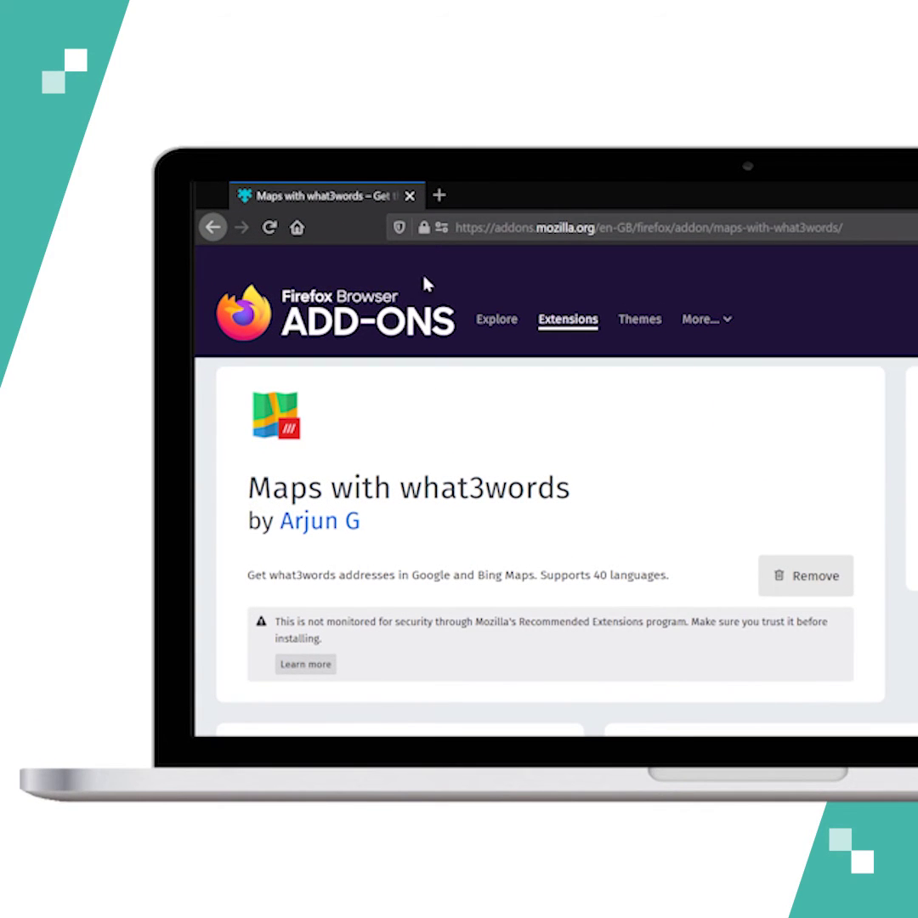
Open a new Firefox tab to search the what3words address filled.count.soap.
click(438, 195)
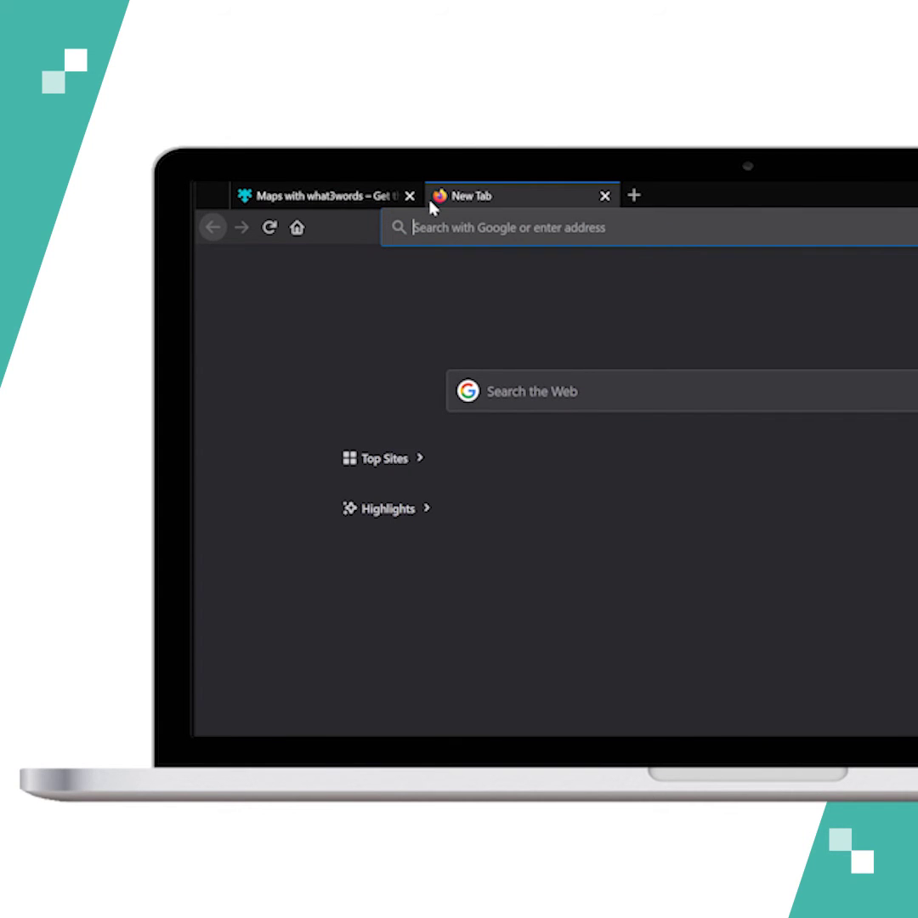
text(///)
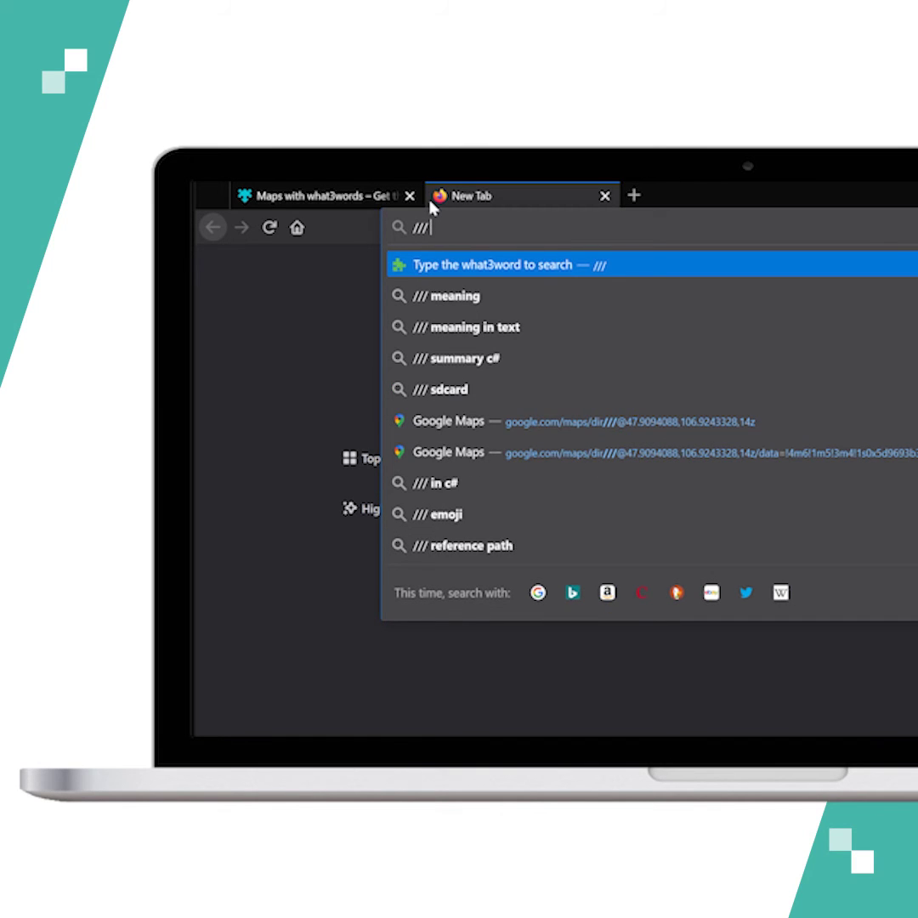
text( filled.count.soa)
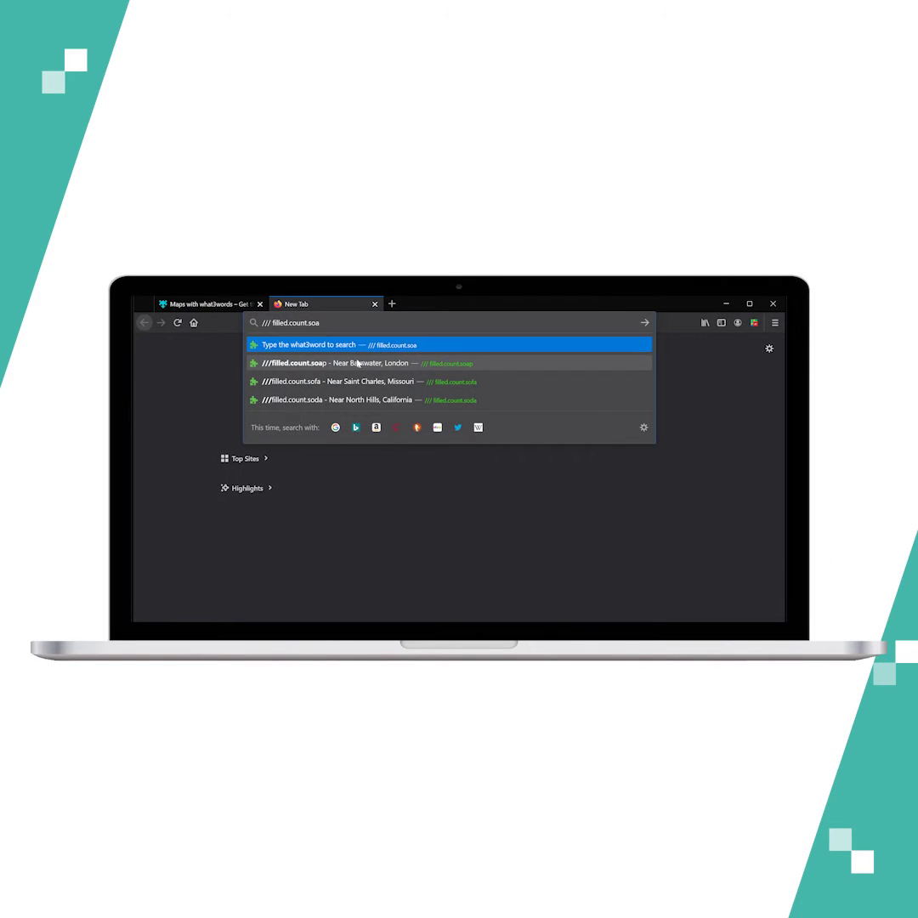
Show the filled.count.soap pin, pan east along the canal, and open Saint Mary Magdalene Church details.
click(357, 363)
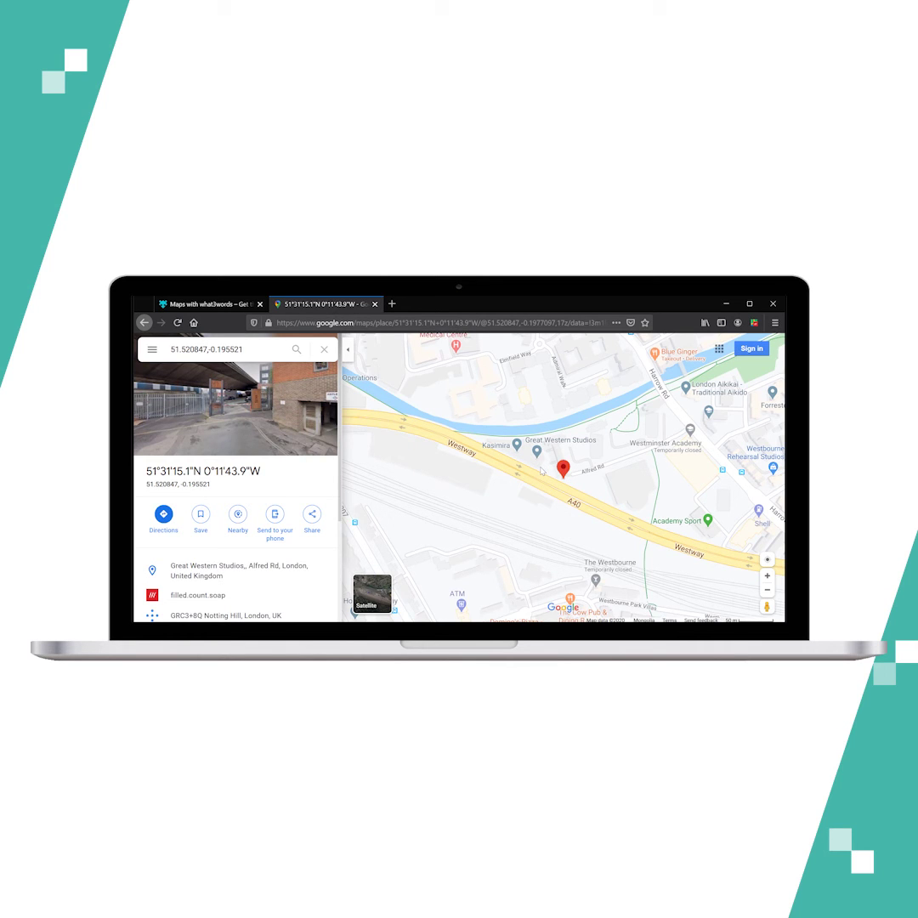
drag(541, 470, 239, 571)
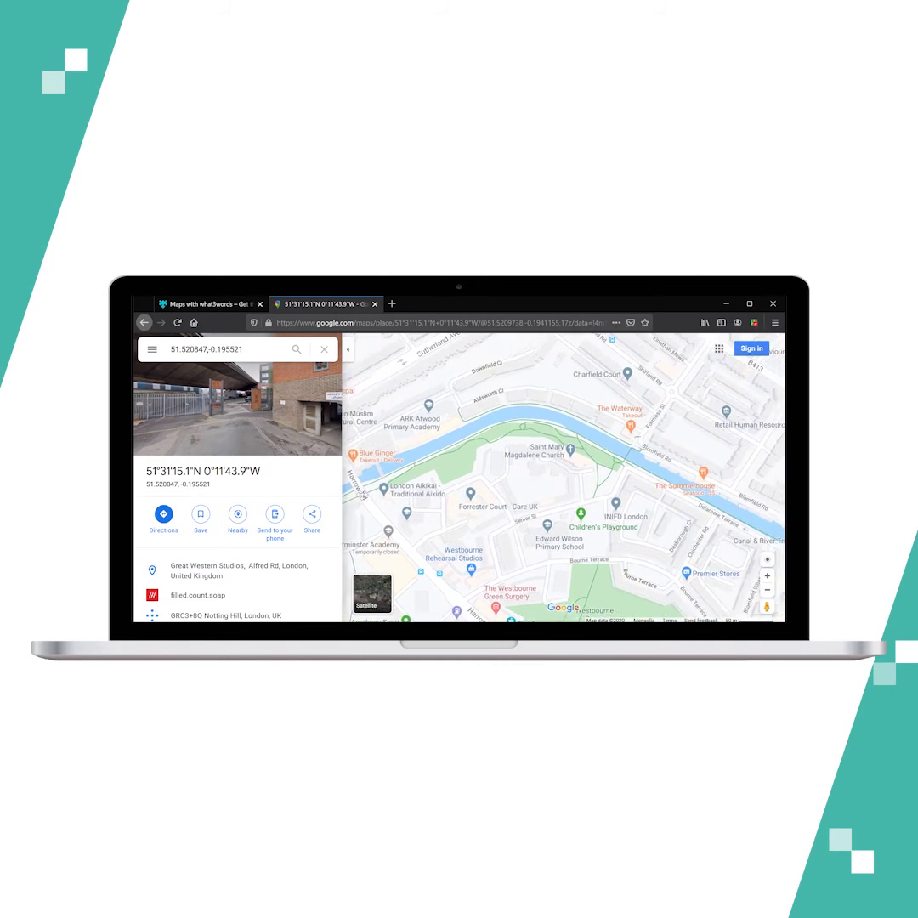
drag(534, 455, 357, 453)
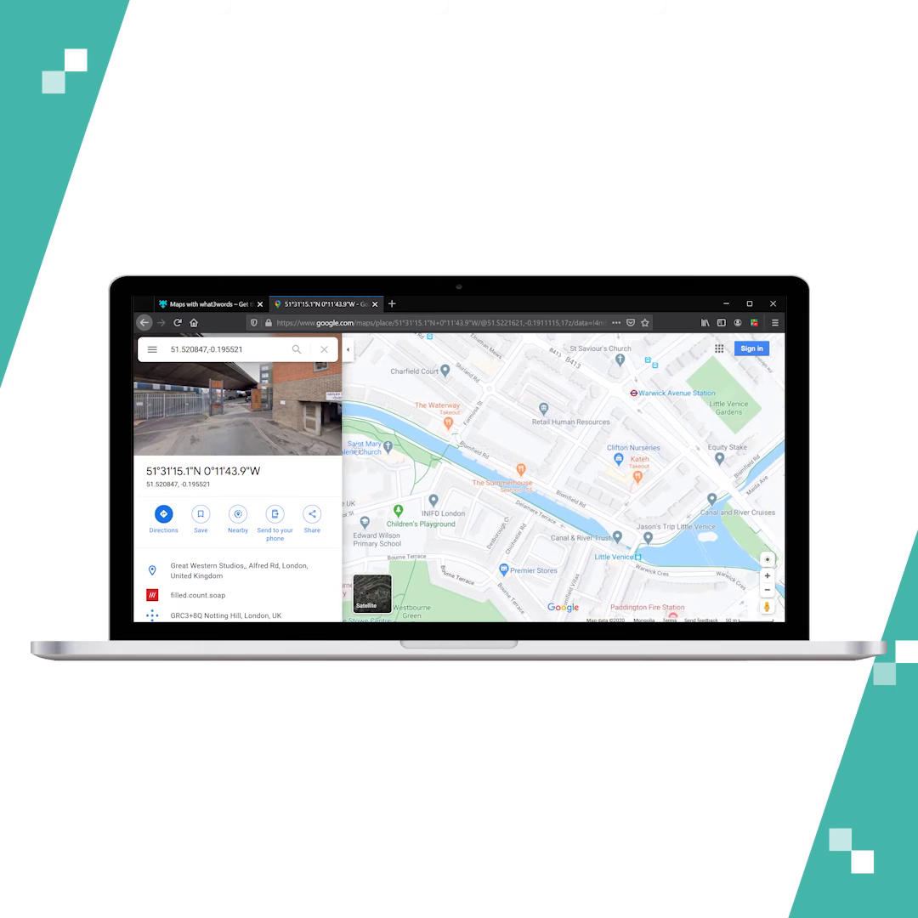
click(357, 453)
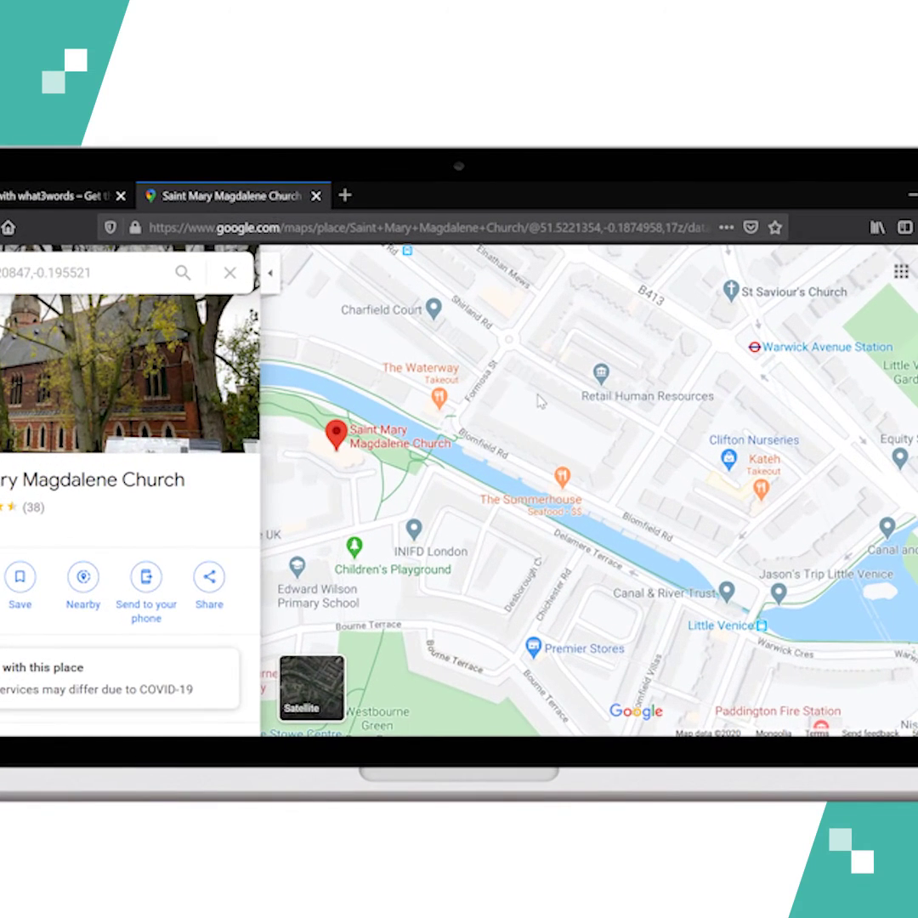
Use What's here? on the map to show 25A Bristol Gardens and its address random.wedge.rated.
right_click(540, 402)
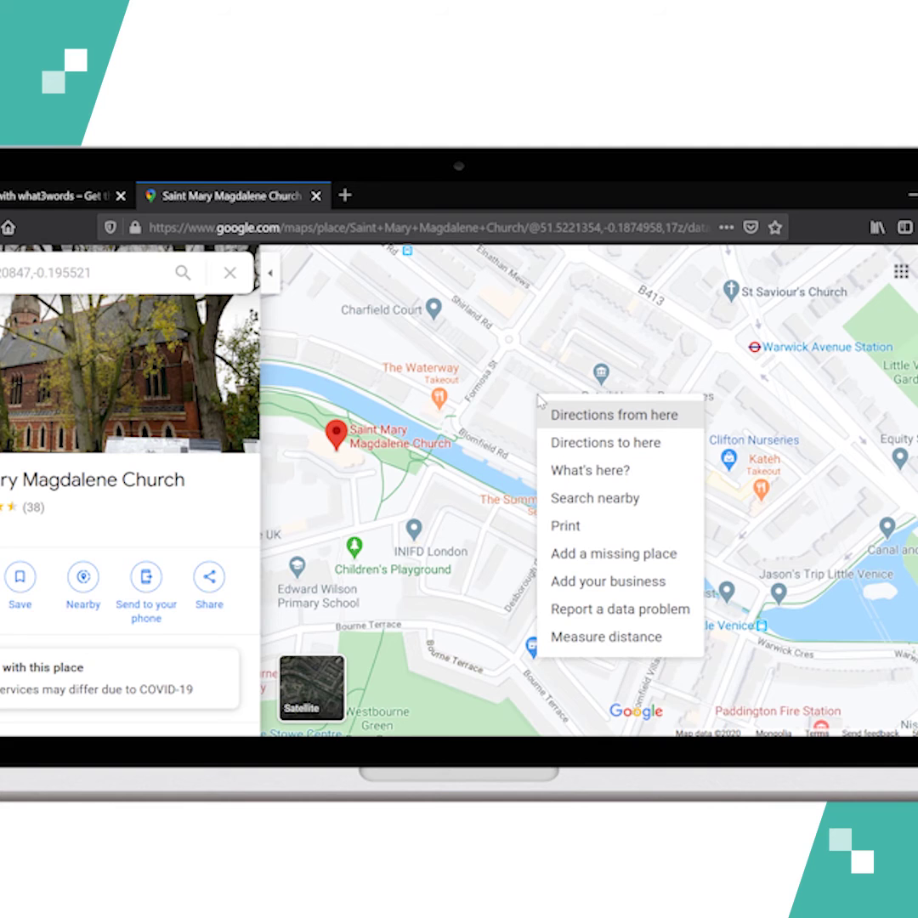
click(581, 473)
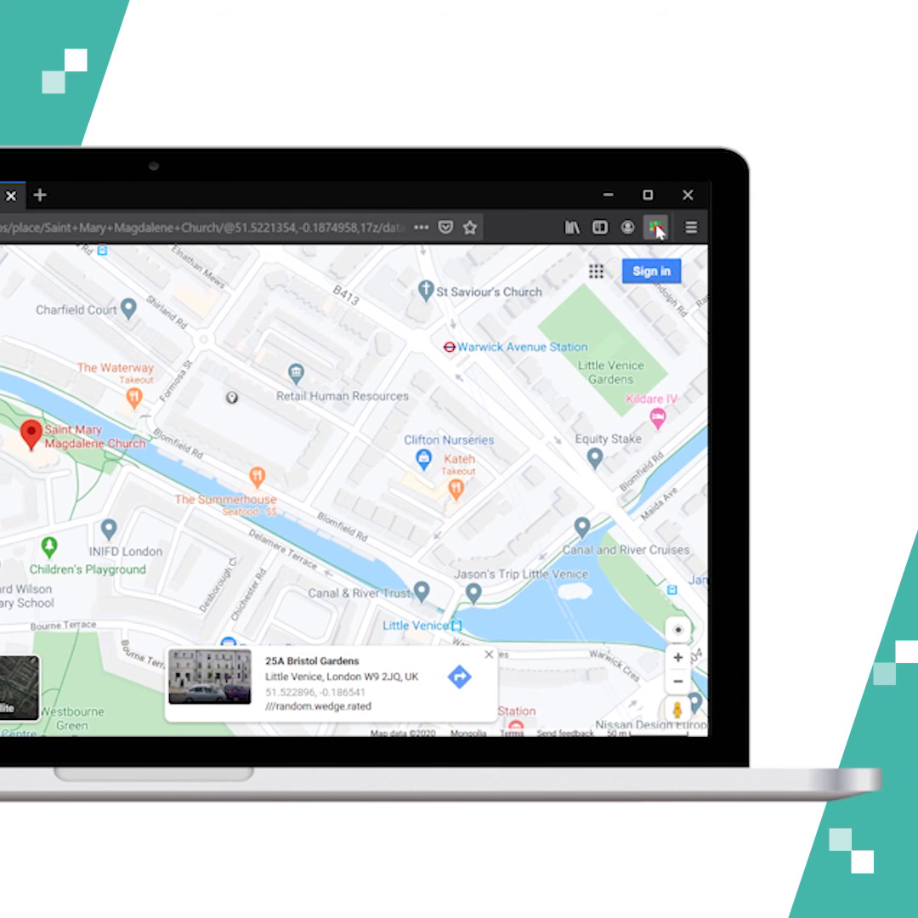
Switch the what3words add-on language from English to Русский.
click(657, 228)
click(593, 339)
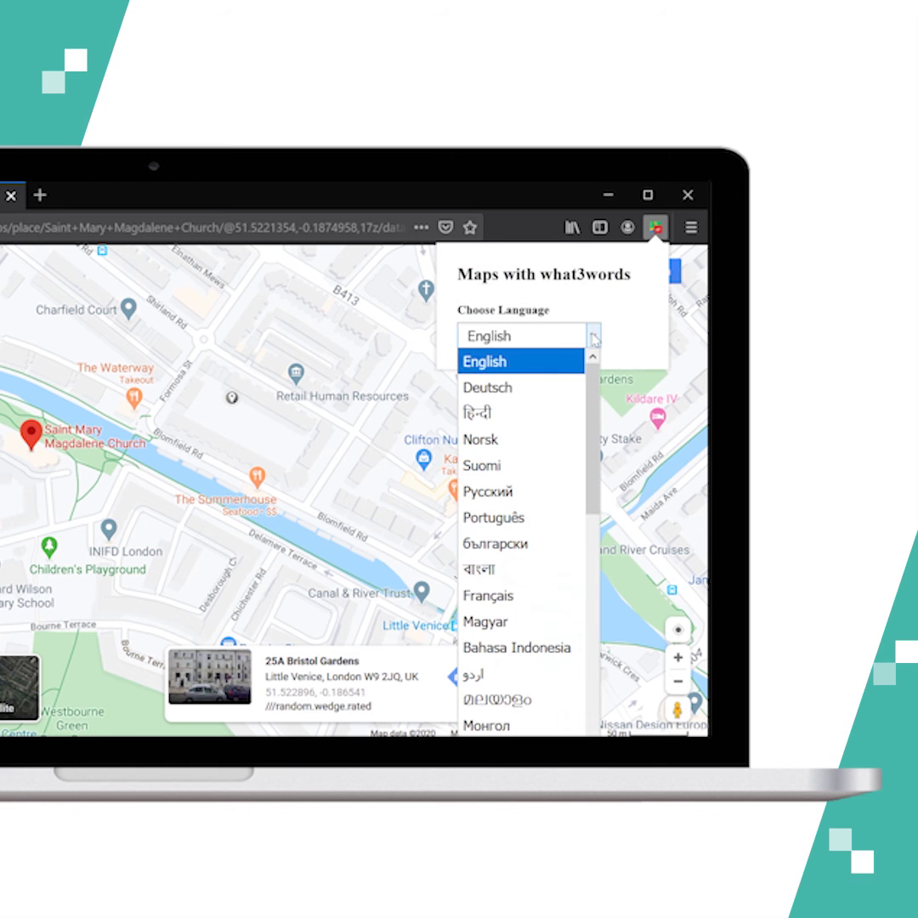
scroll(594, 410, down, 1)
scroll(588, 528, down, 5)
scroll(580, 602, down, 3)
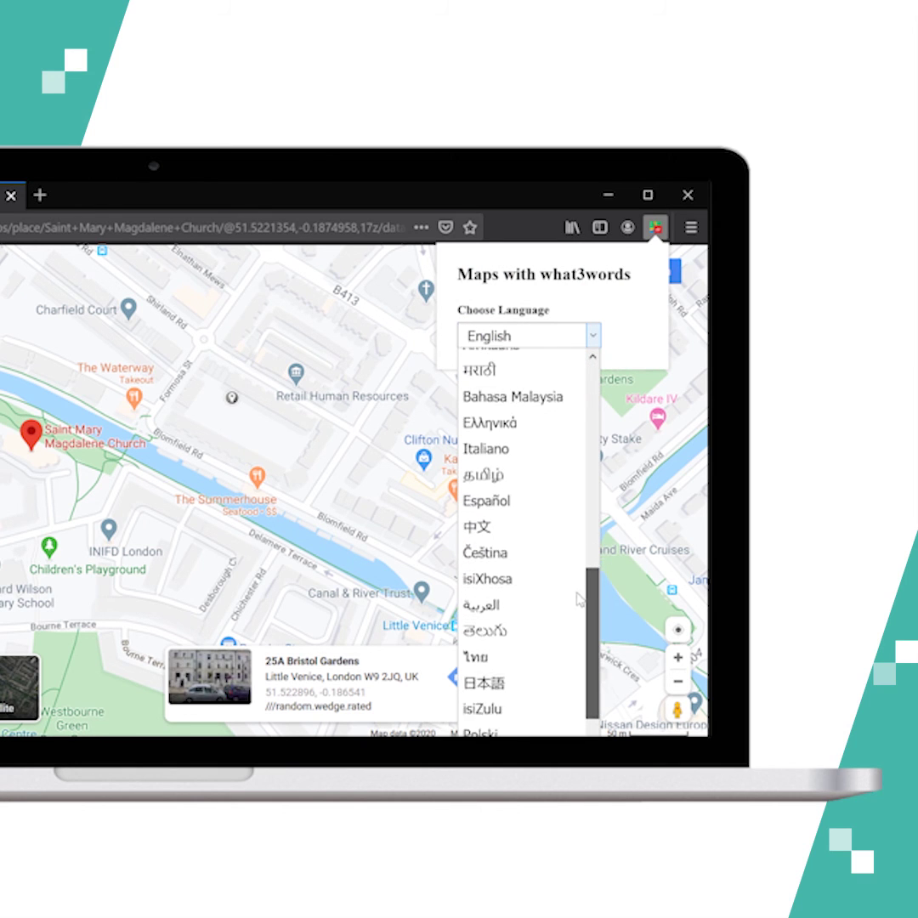
scroll(579, 601, down, 1)
scroll(580, 561, up, 2)
scroll(581, 510, up, 3)
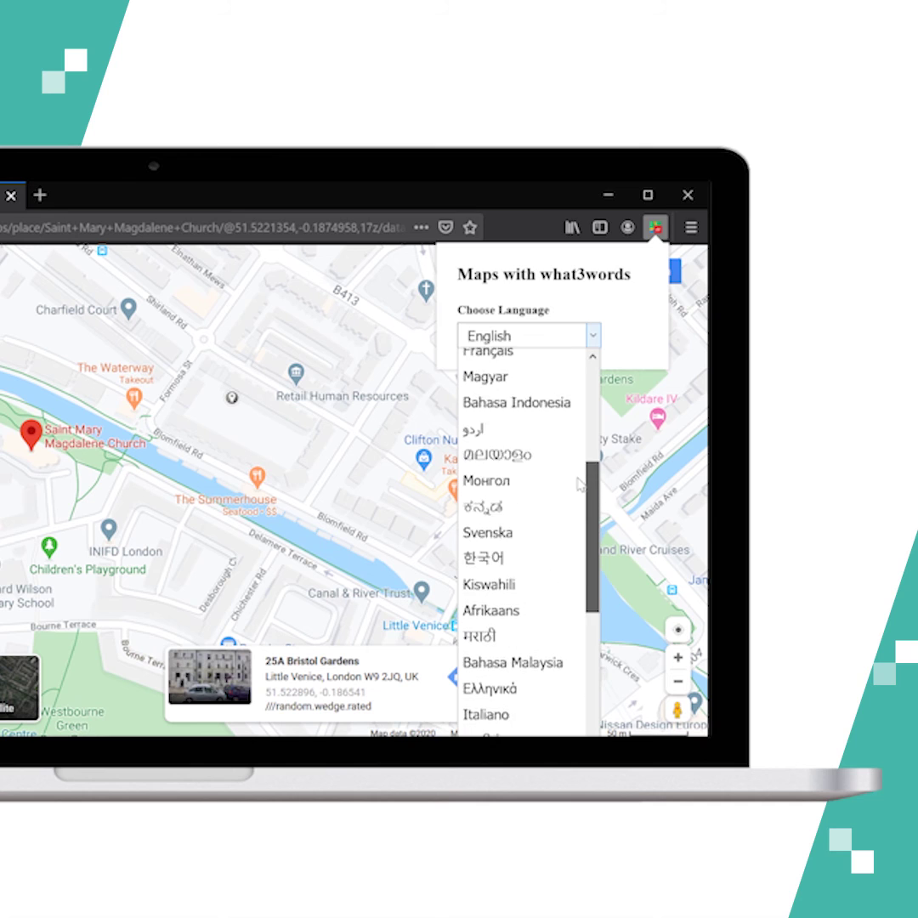
scroll(580, 476, up, 2)
scroll(581, 408, up, 1)
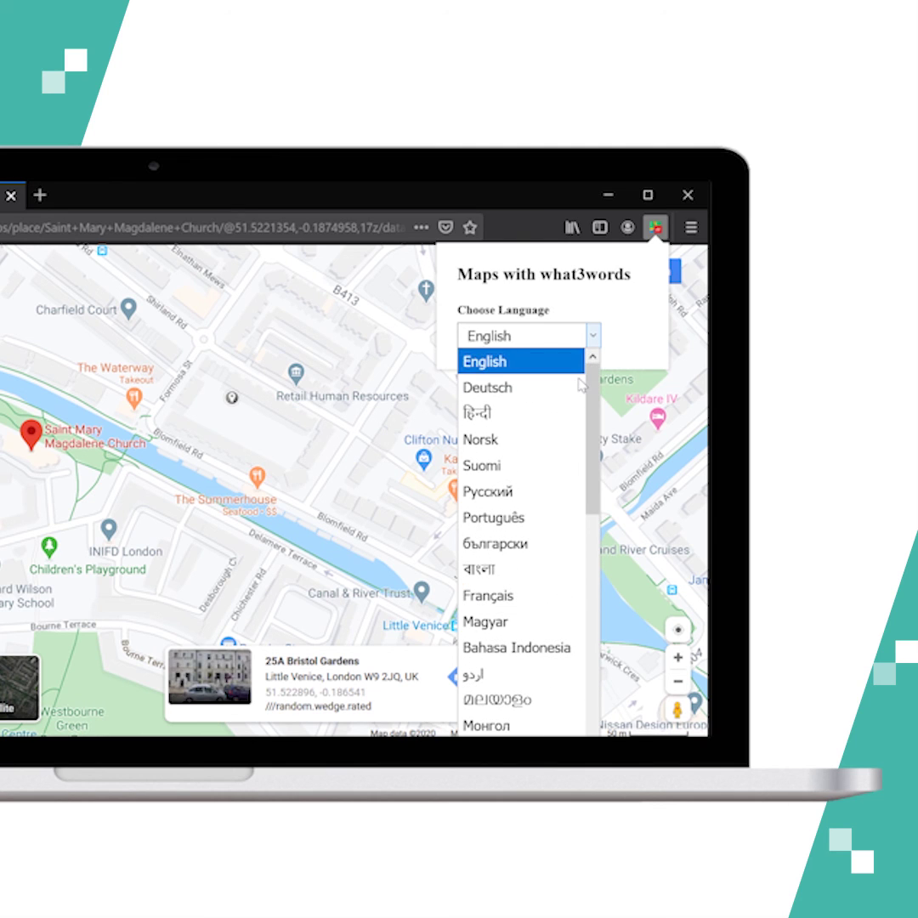
click(503, 493)
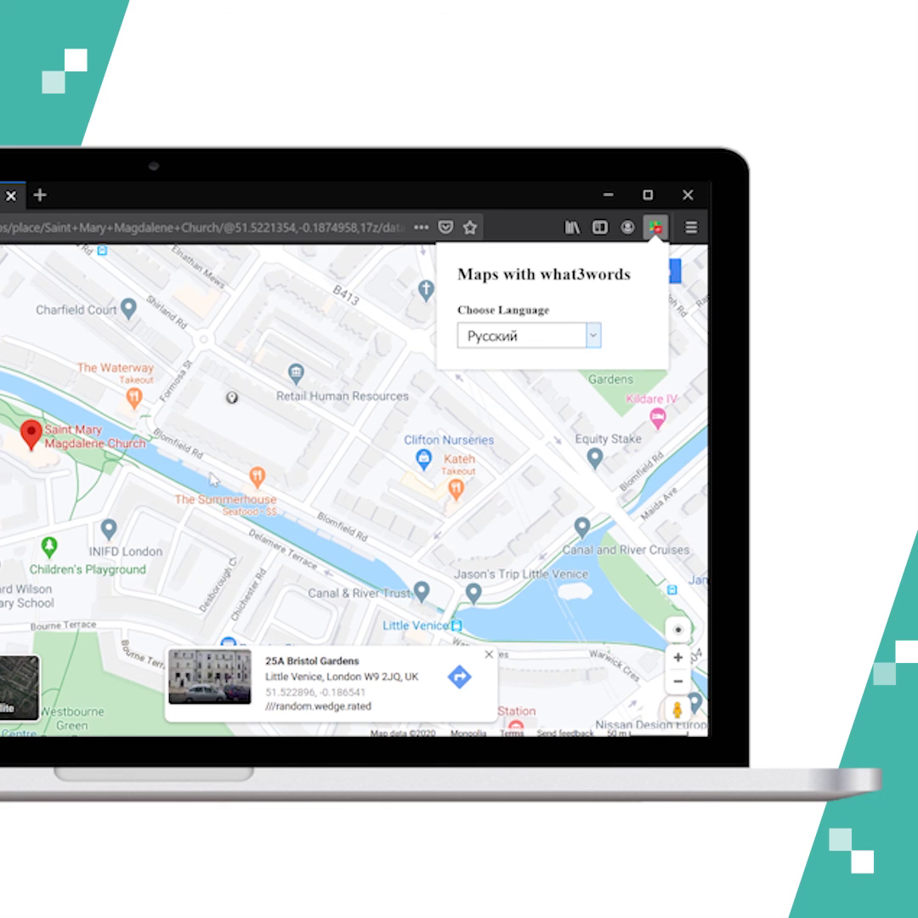
Look up Blomfield Rd via What's here?, showing обшивка.северный.фронт, and start directions there.
right_click(292, 468)
click(331, 539)
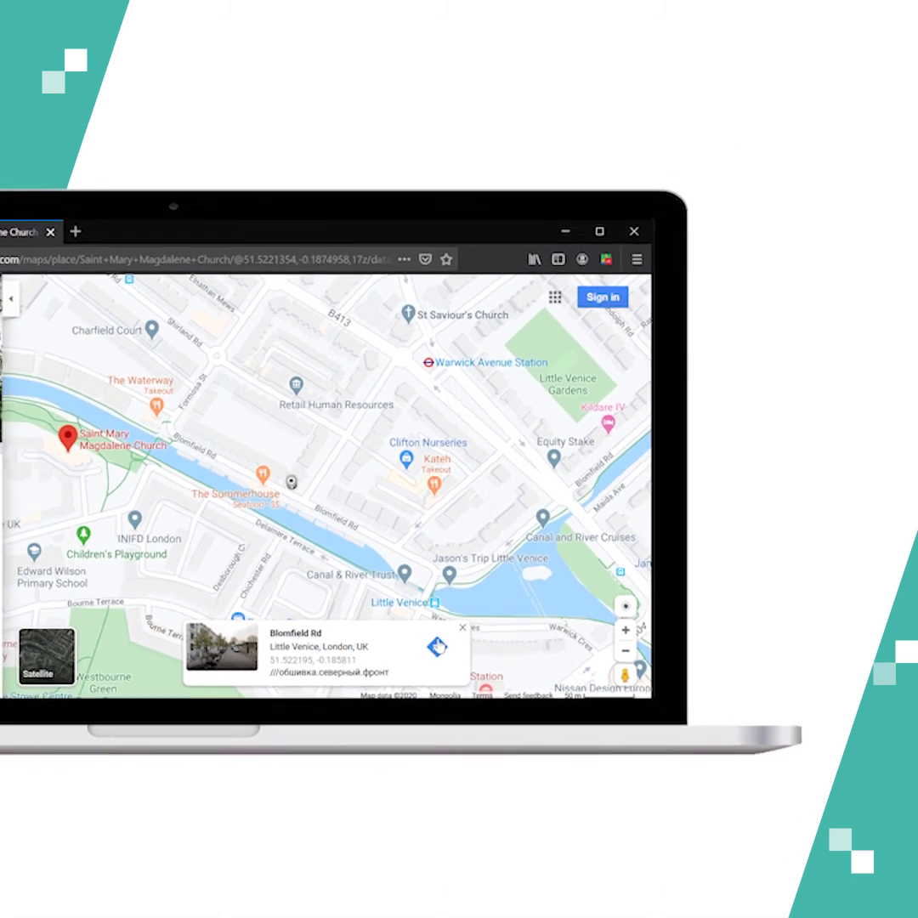
click(459, 677)
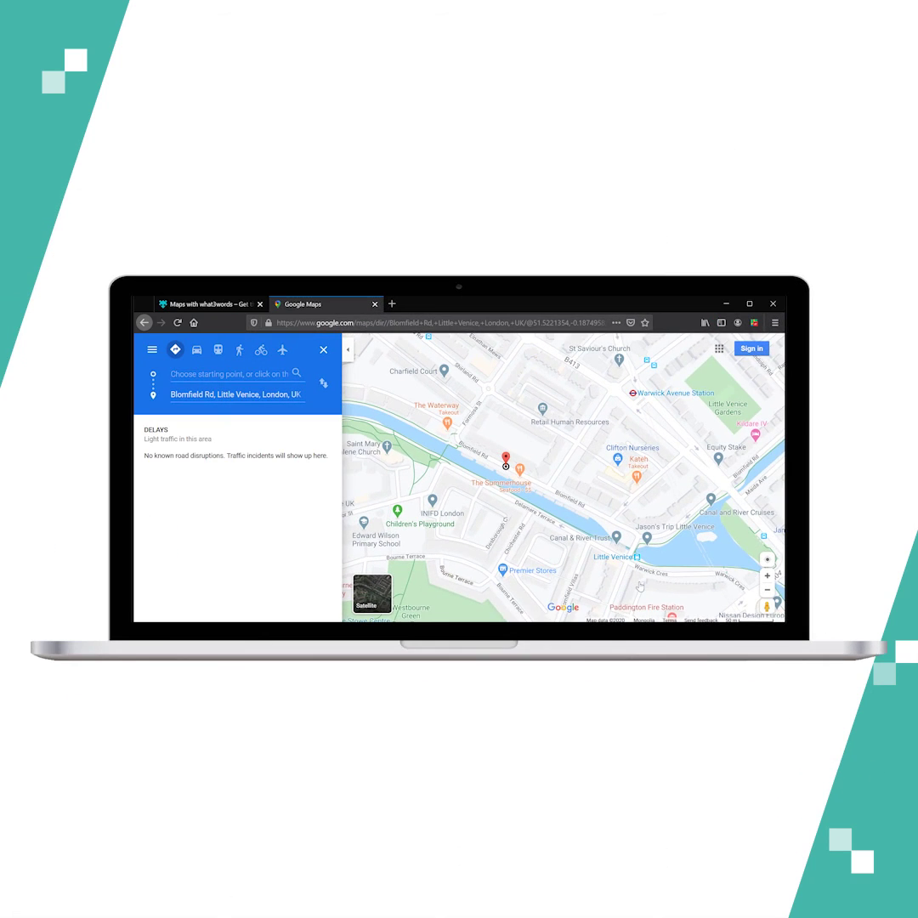